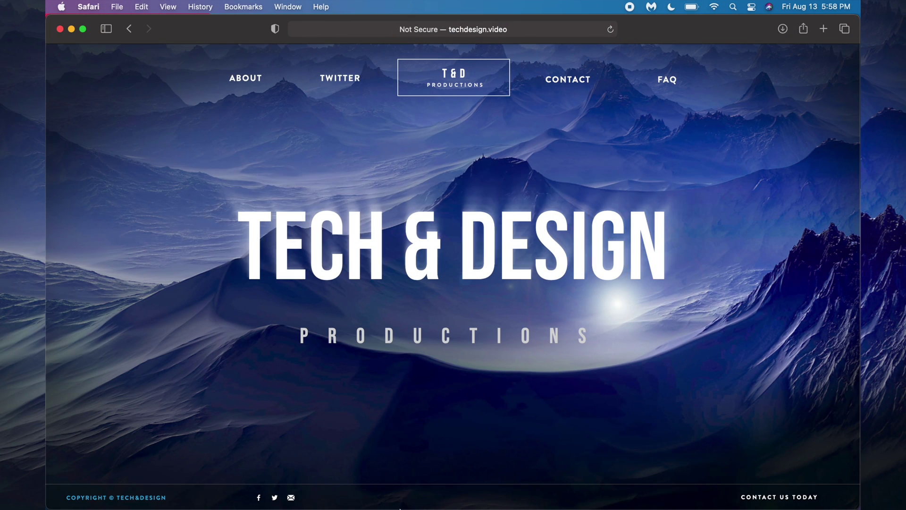
- Open and close System Preferences, then show the Apple menu with its one pending update
{"action": "mouse_move", "coordinate": [532, 504]}
{"action": "left_click", "coordinate": [531, 479]}
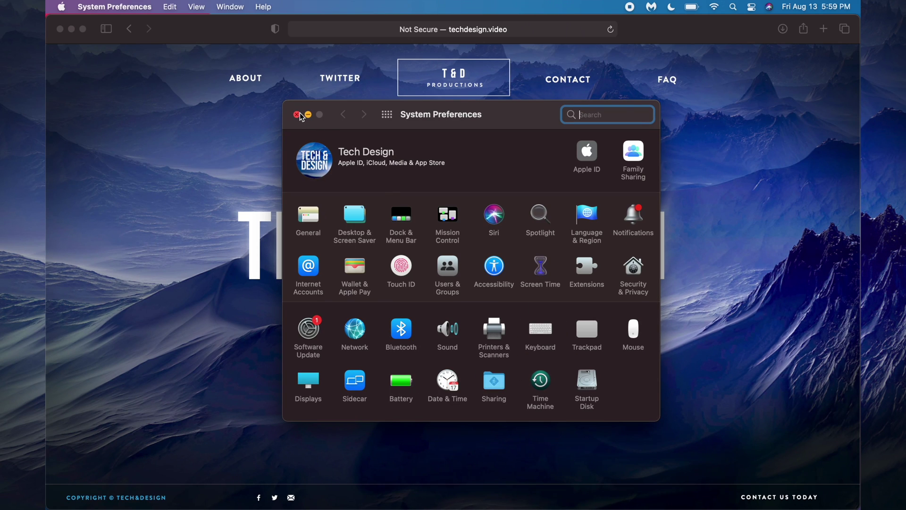
{"action": "left_click", "coordinate": [298, 115]}
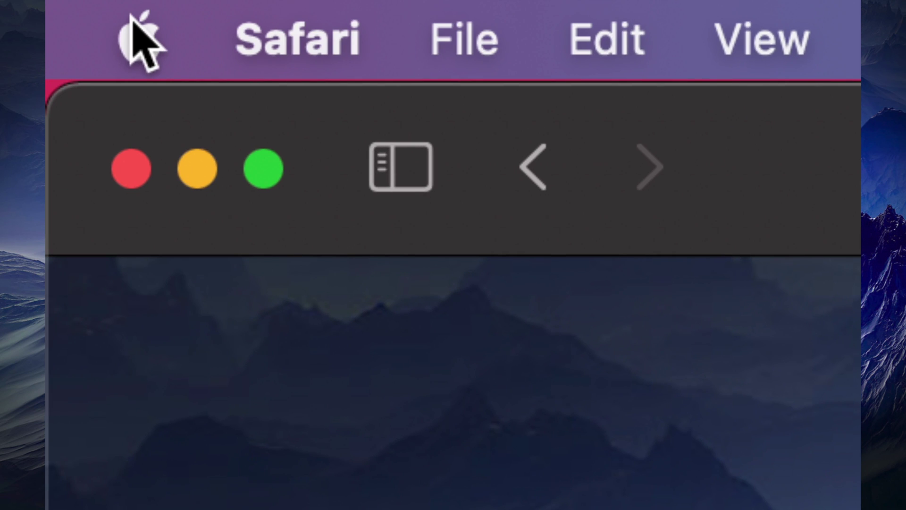
{"action": "left_click", "coordinate": [141, 39]}
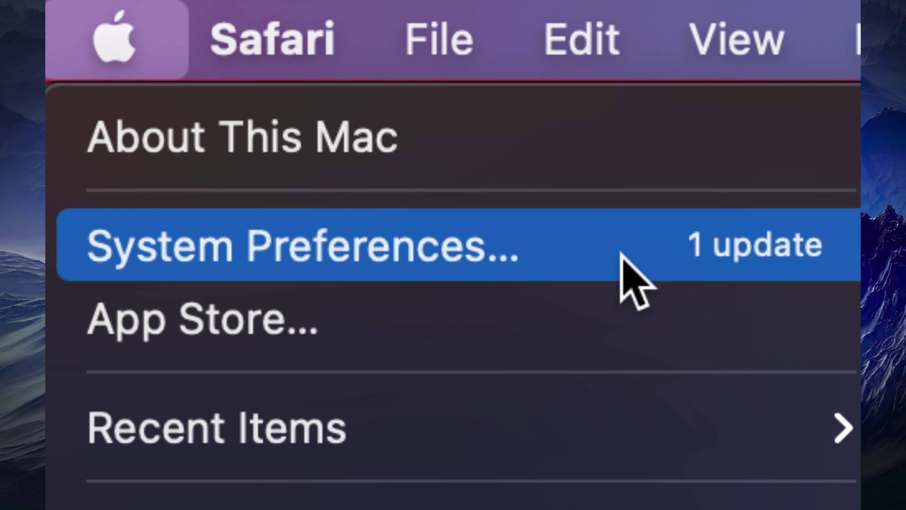
- Open System Preferences from the Apple menu to reach Software Update offering macOS Big Sur 11.5.2
{"action": "left_click", "coordinate": [614, 252]}
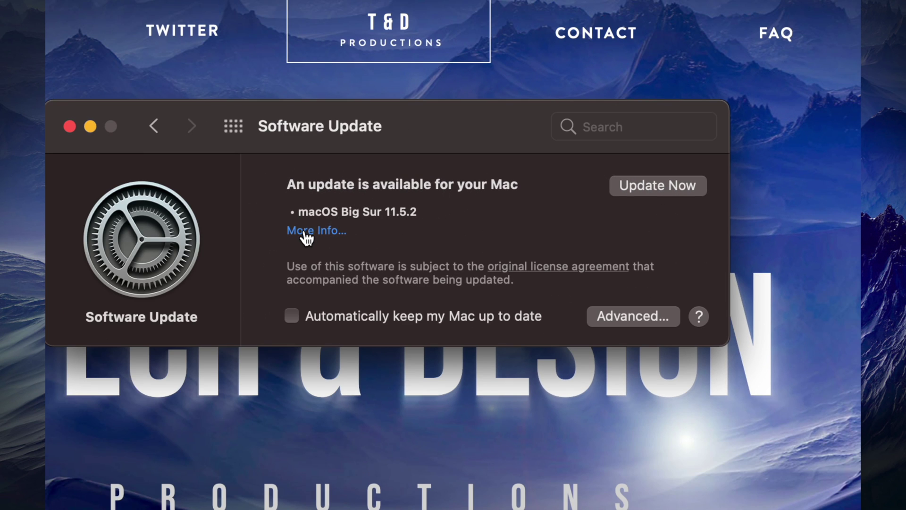
- Show the macOS Big Sur 11.5.2 update details: 2.54 GB, restart required
{"action": "left_click", "coordinate": [305, 232]}
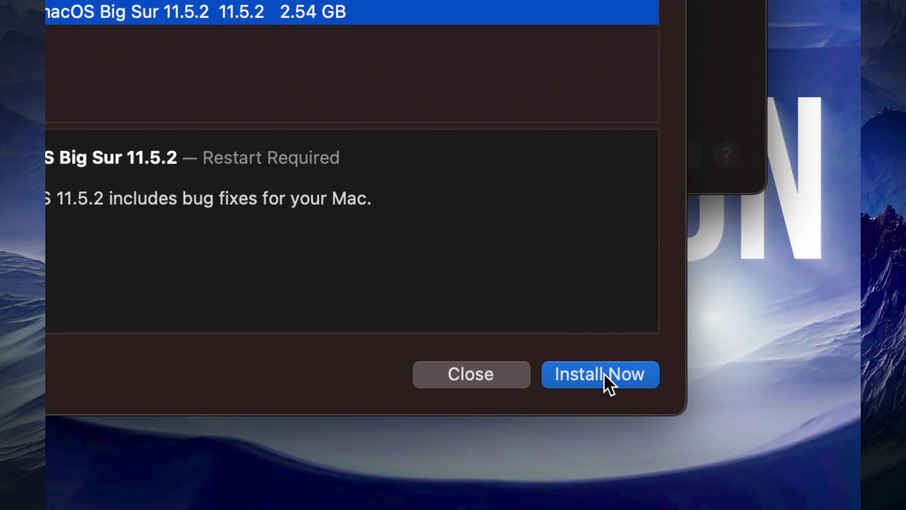
- Install macOS Big Sur 11.5.2 now and agree to the license agreement
{"action": "left_click", "coordinate": [605, 374]}
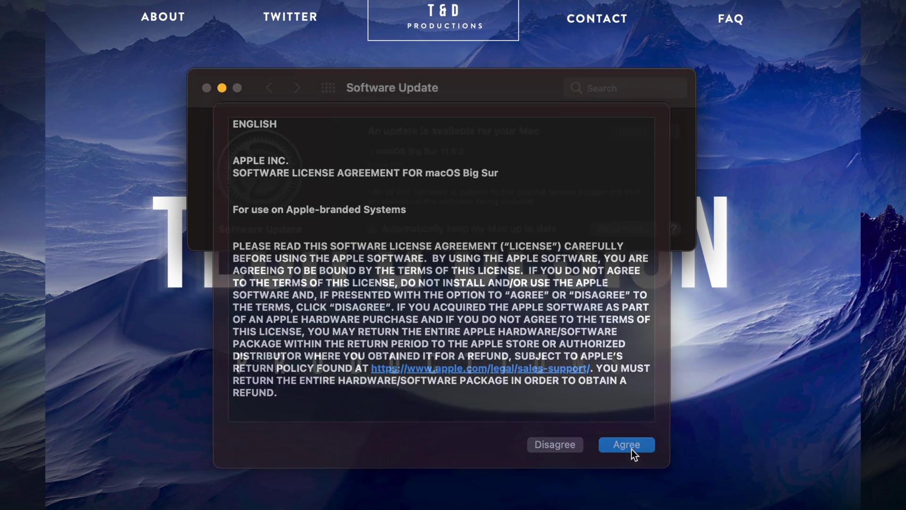
{"action": "left_click", "coordinate": [632, 449]}
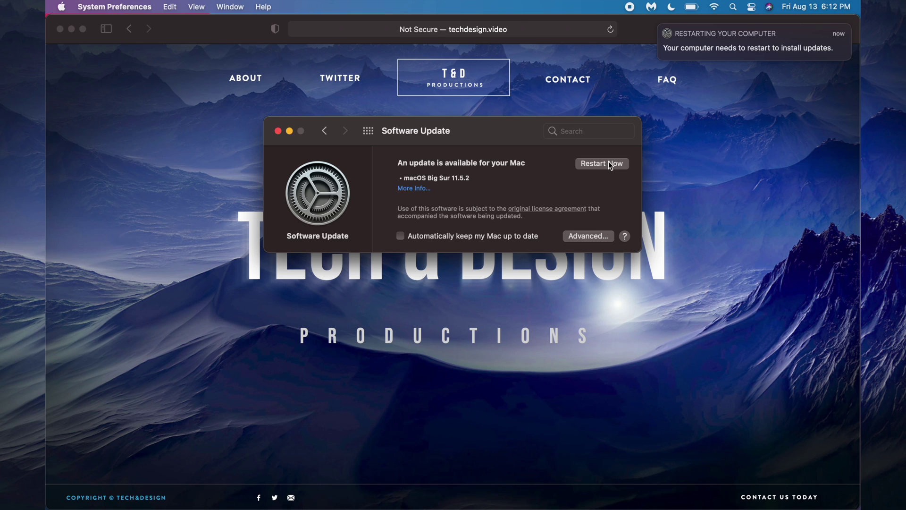
- Restart the Mac to finish installing macOS Big Sur 11.5.2
{"action": "left_click", "coordinate": [608, 165]}
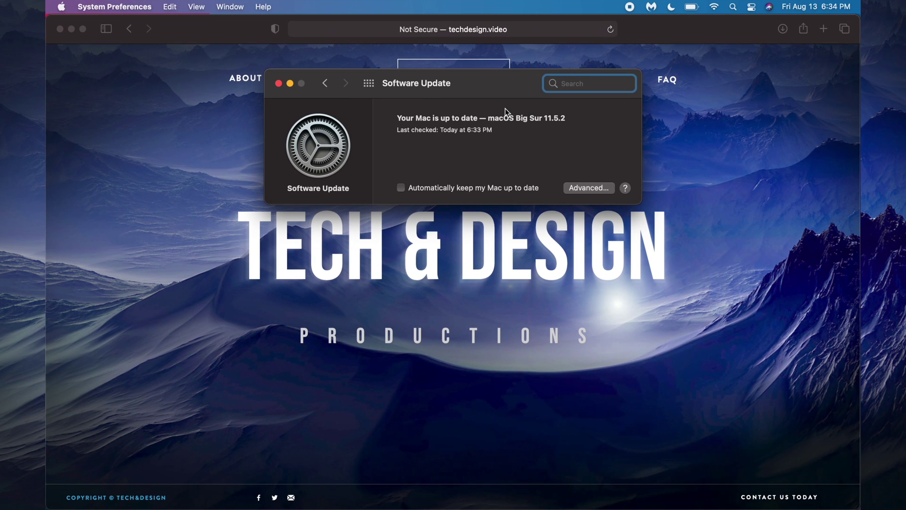
- Close the Software Update window, leaving the techdesign.video site open in Safari
{"action": "left_click", "coordinate": [280, 84]}
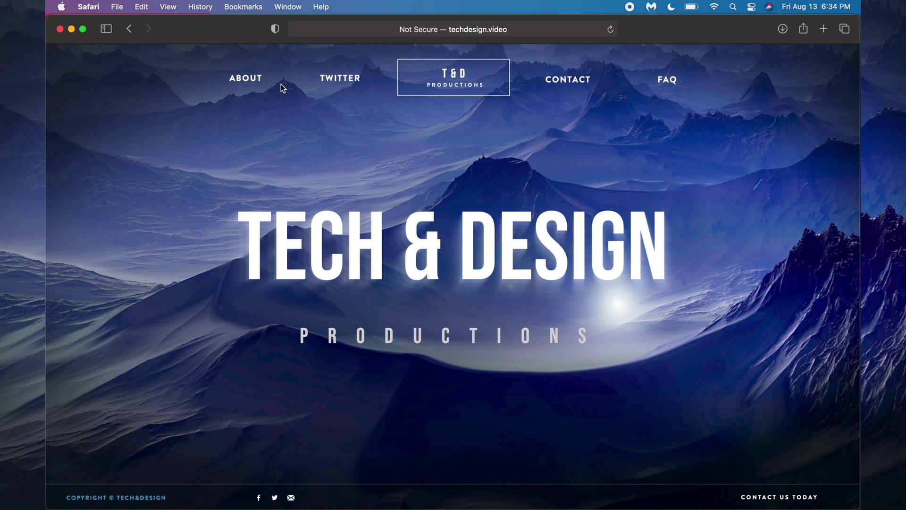